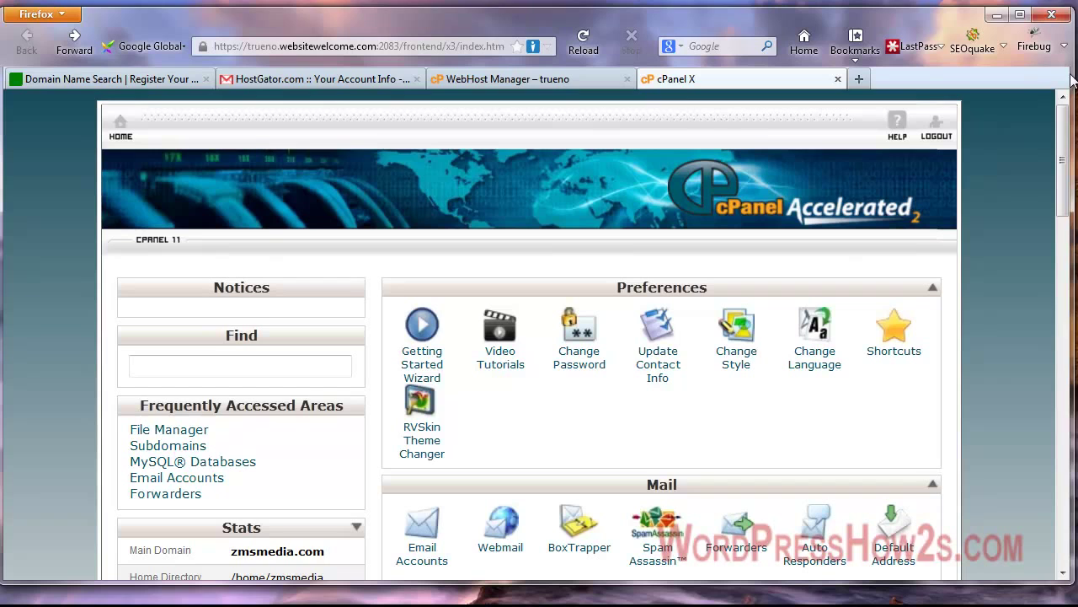
Review the control panel details in the HostGator account email and the WebHost Manager account list, ending back at cPanel
click(332, 79)
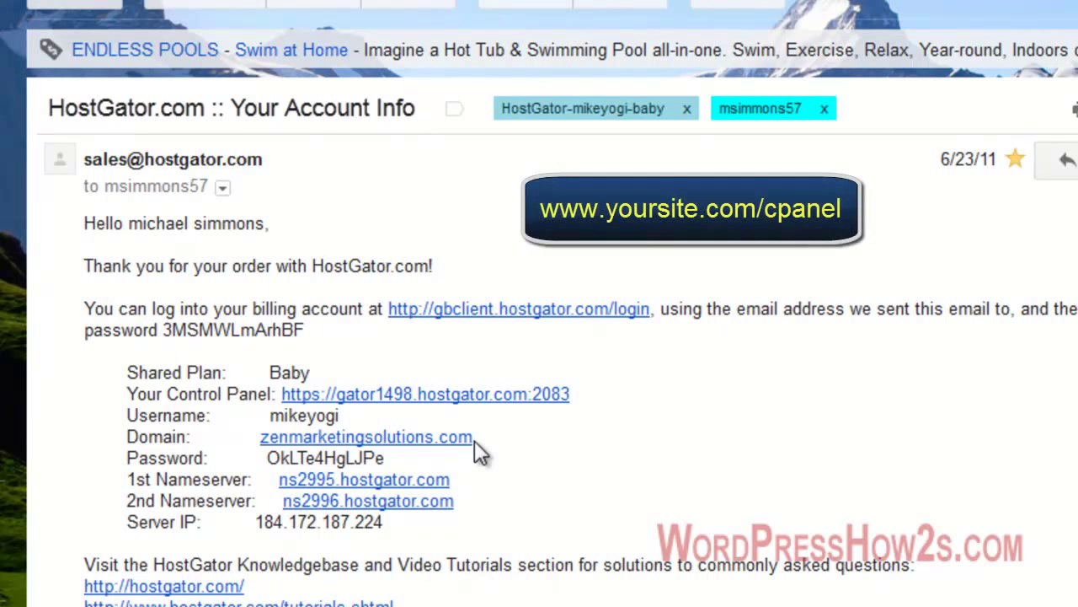
click(394, 398)
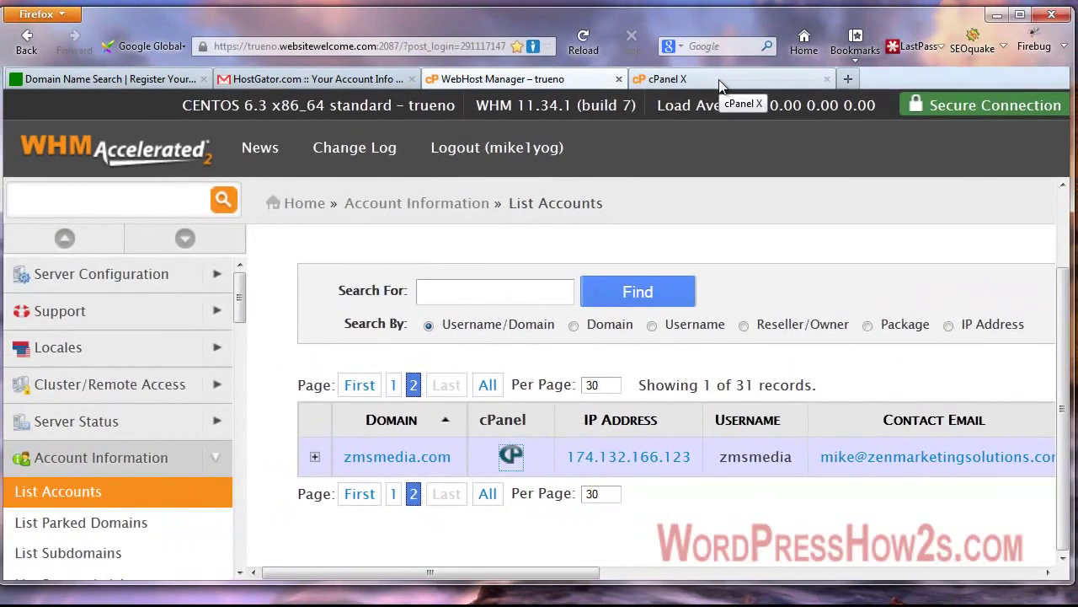
click(721, 82)
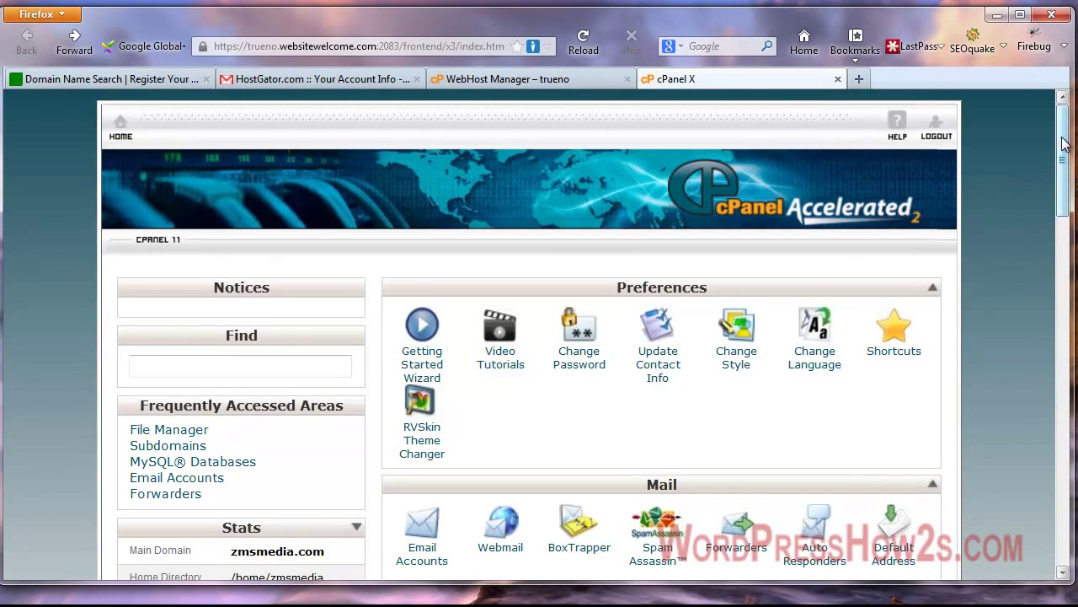
Open QuickInstall from cPanel's Software/Services section and bring up the WordPress installation form
drag(1063, 145, 1061, 476)
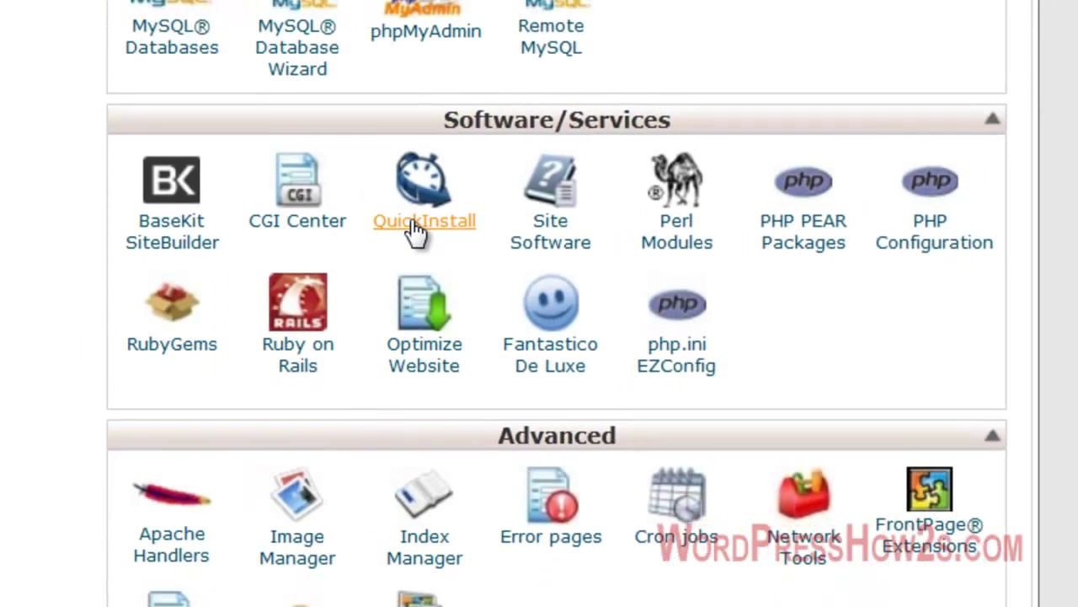
click(361, 221)
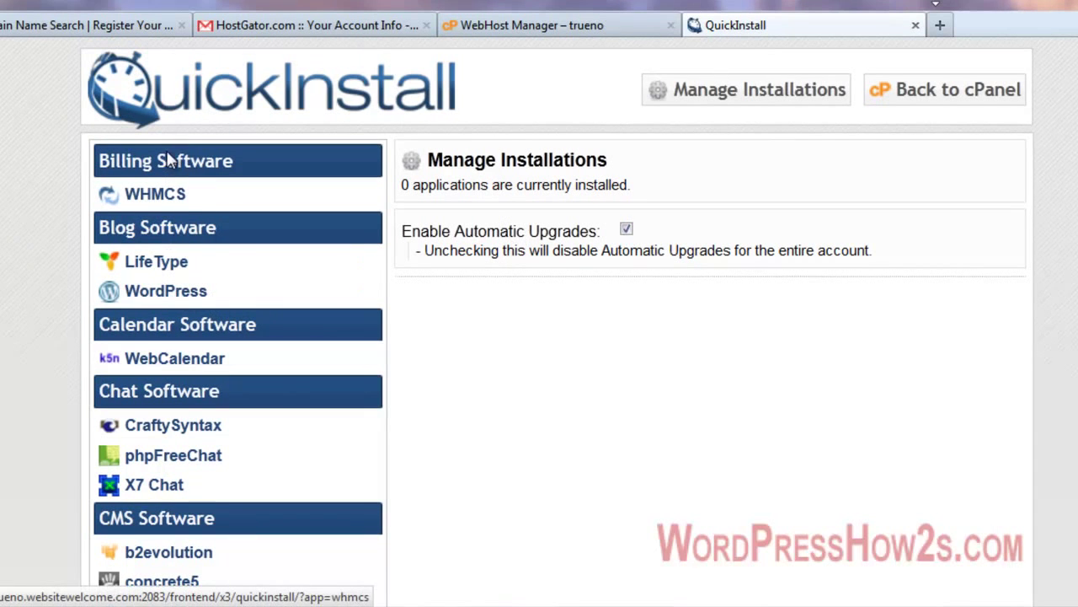
click(151, 292)
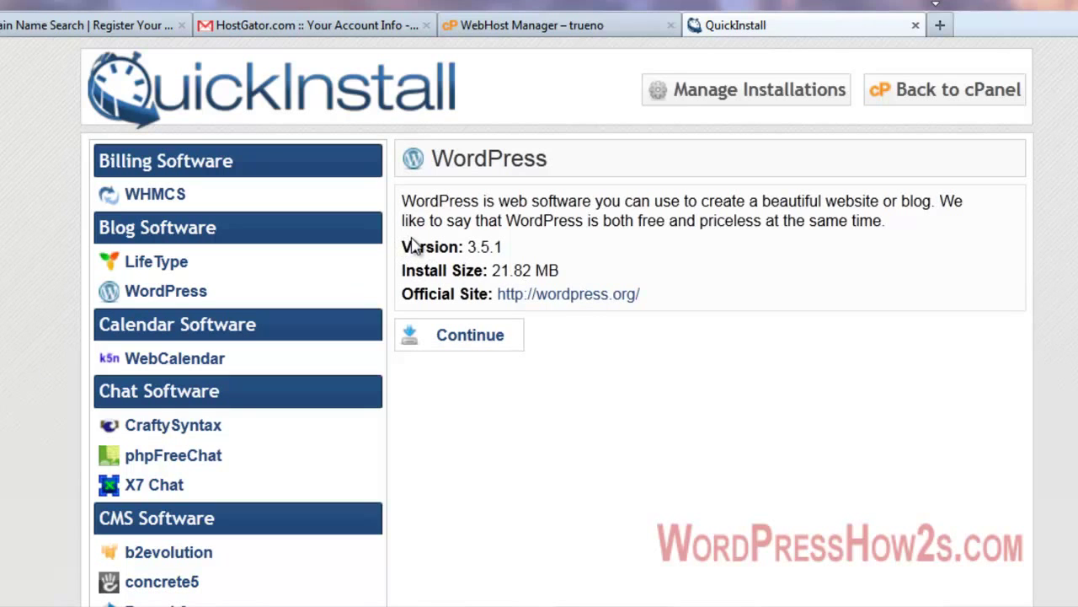
drag(404, 248, 585, 253)
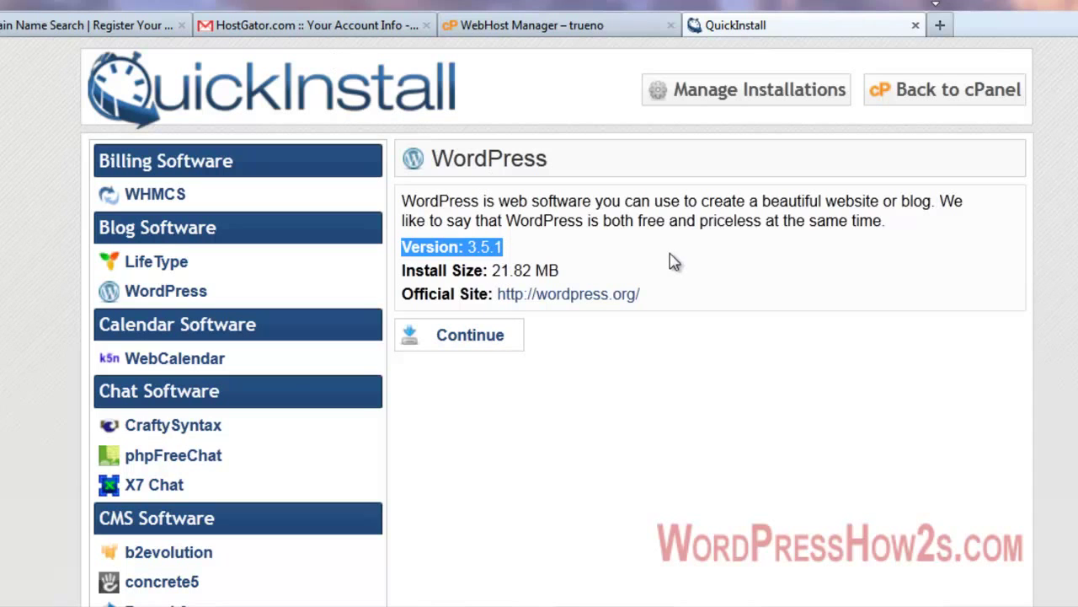
click(482, 336)
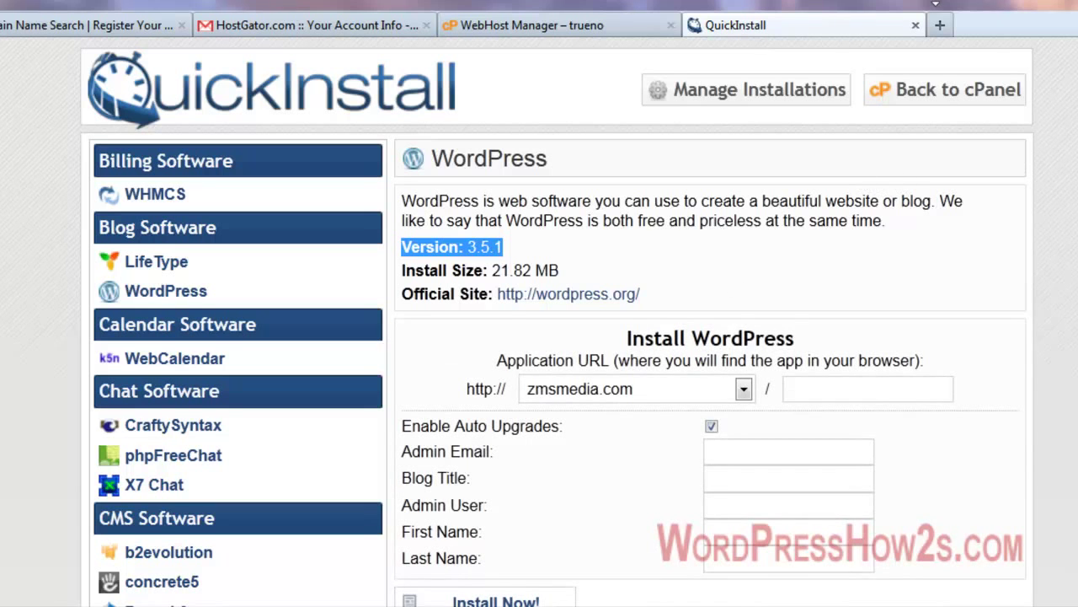
Choose test6.zmsmedia.com as the application URL for the WordPress installation
scroll(756, 301, down, 3)
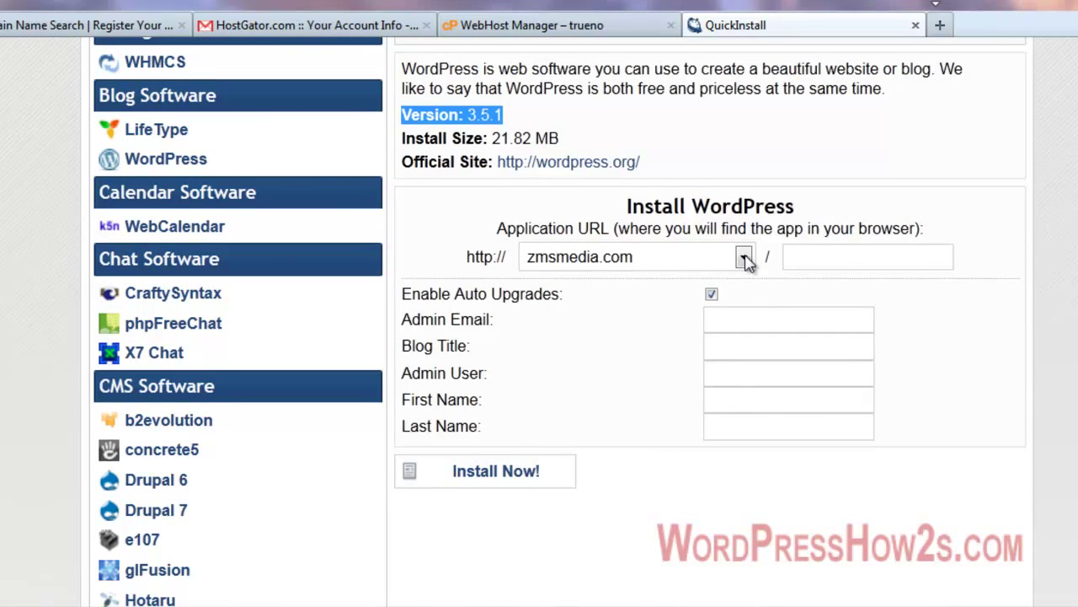
click(745, 258)
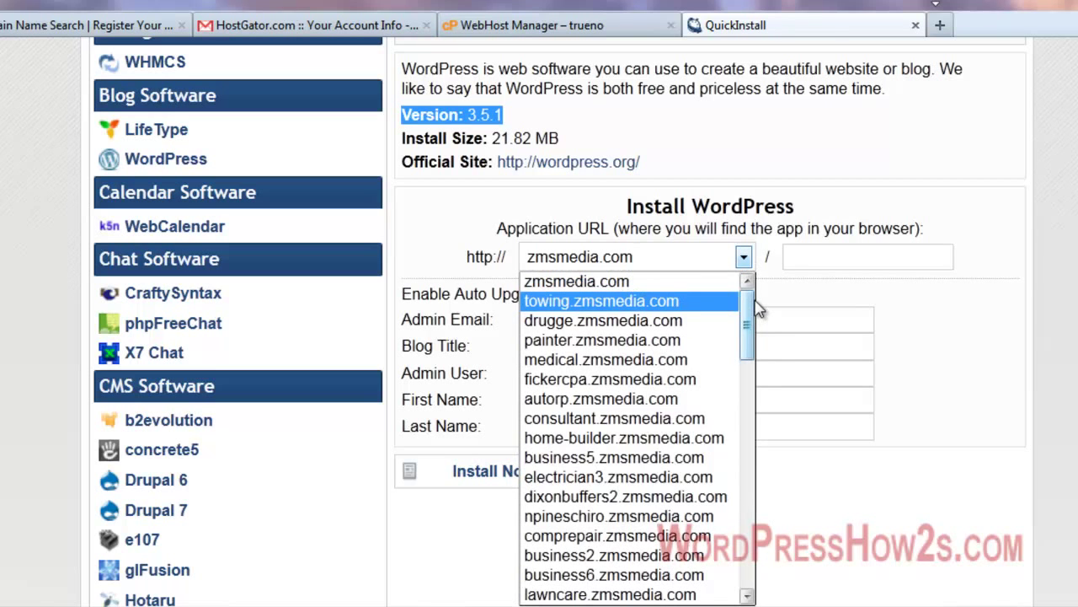
scroll(756, 309, down, 1)
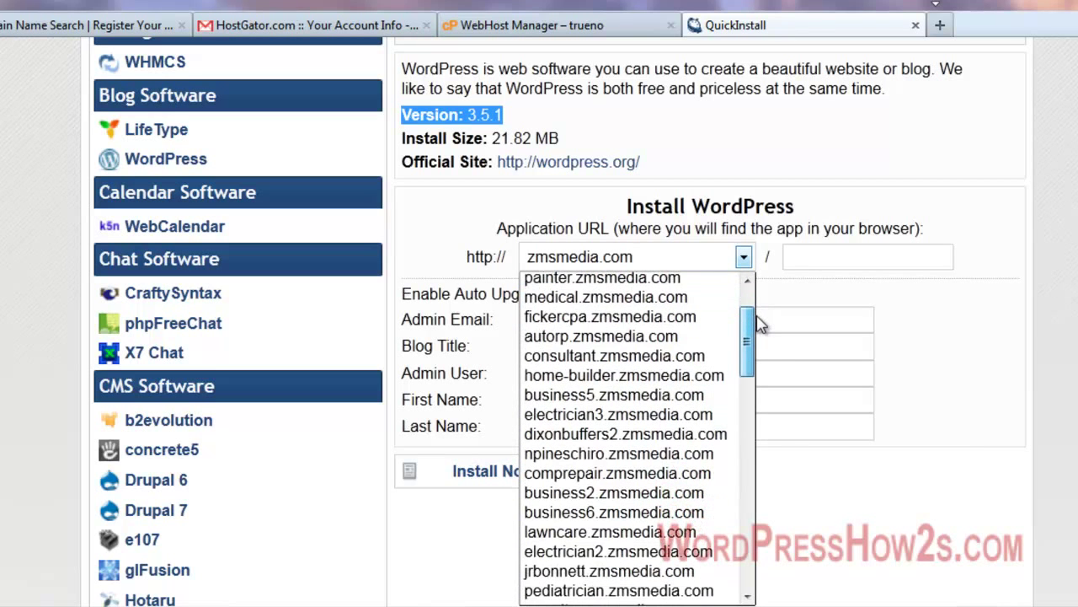
drag(756, 319, 723, 548)
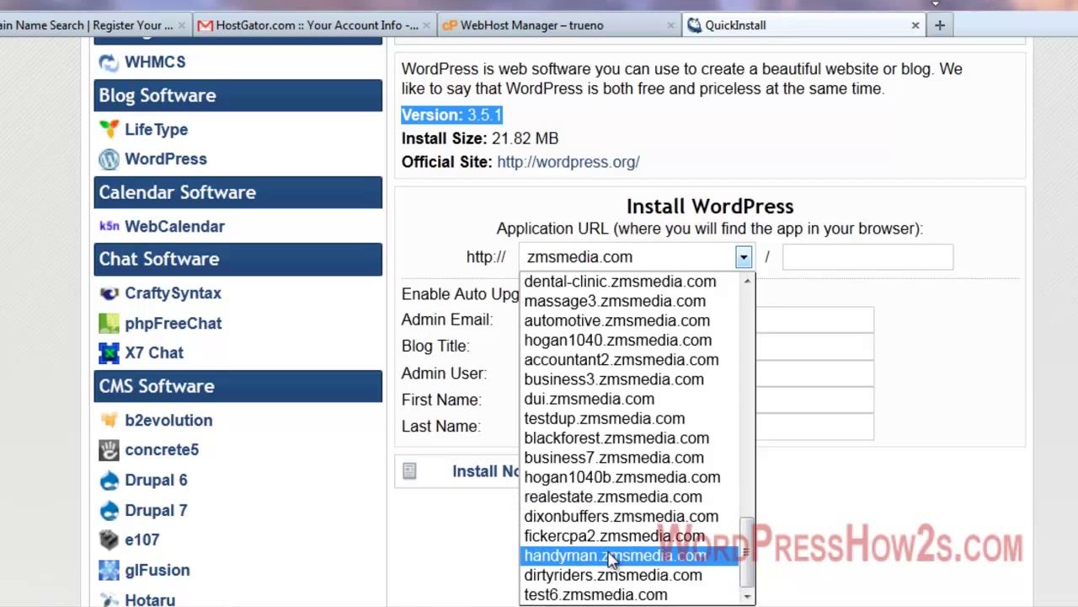
click(554, 595)
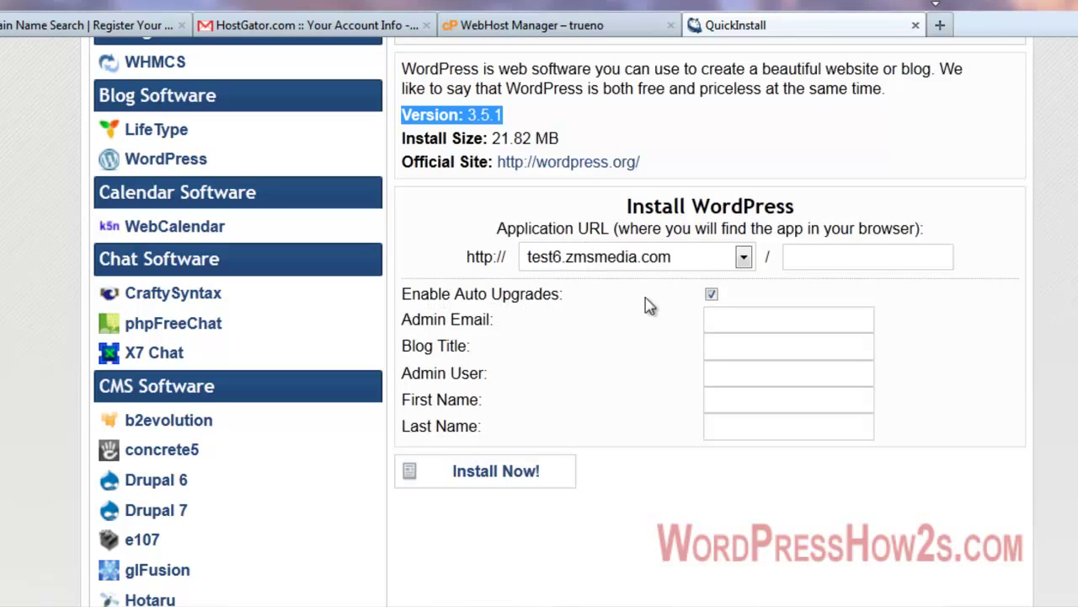
Fill in the administrator's email address and set the blog title to "Mikes WP Tips"
click(735, 316)
click(741, 316)
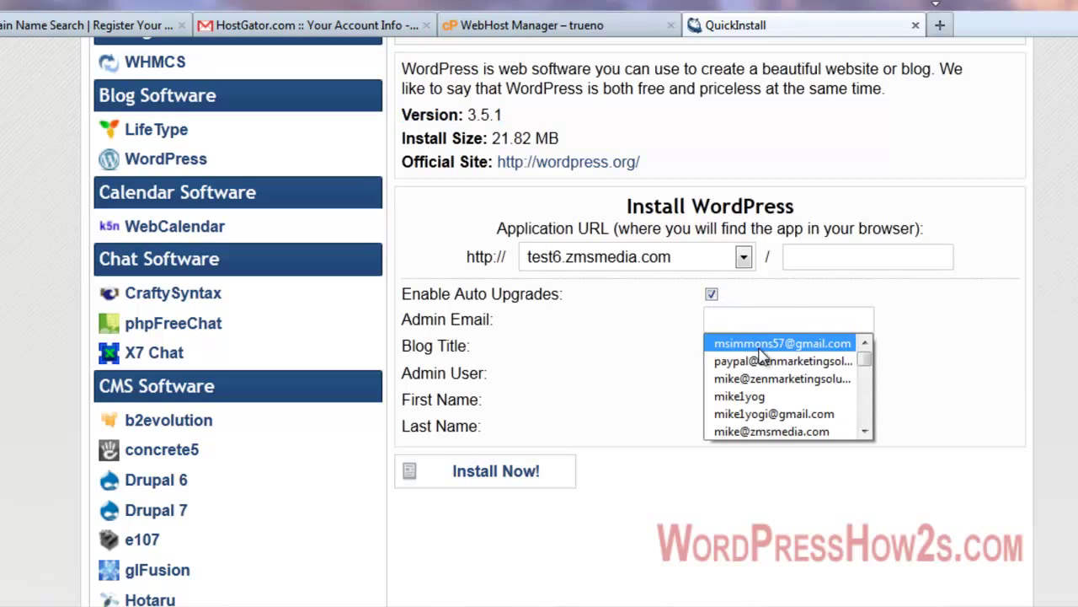
click(765, 346)
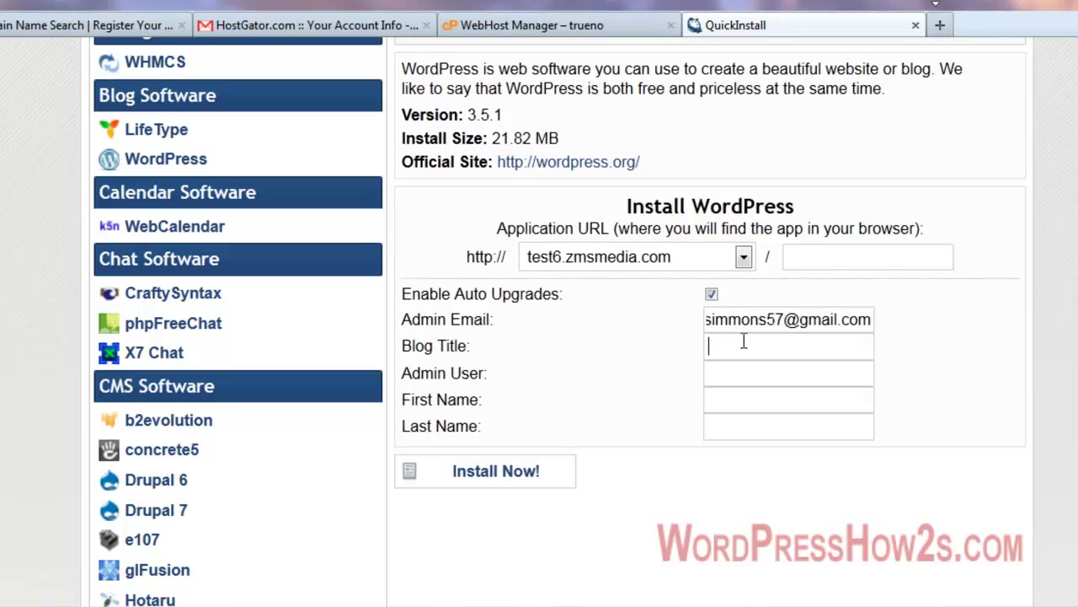
click(744, 341)
text(Mikes)
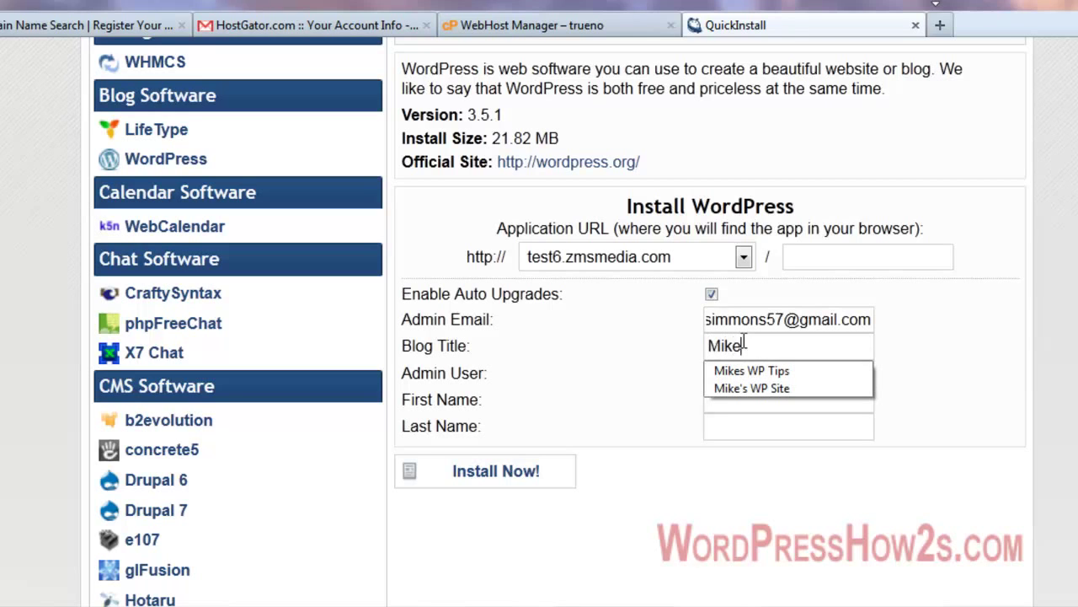
text( WP )
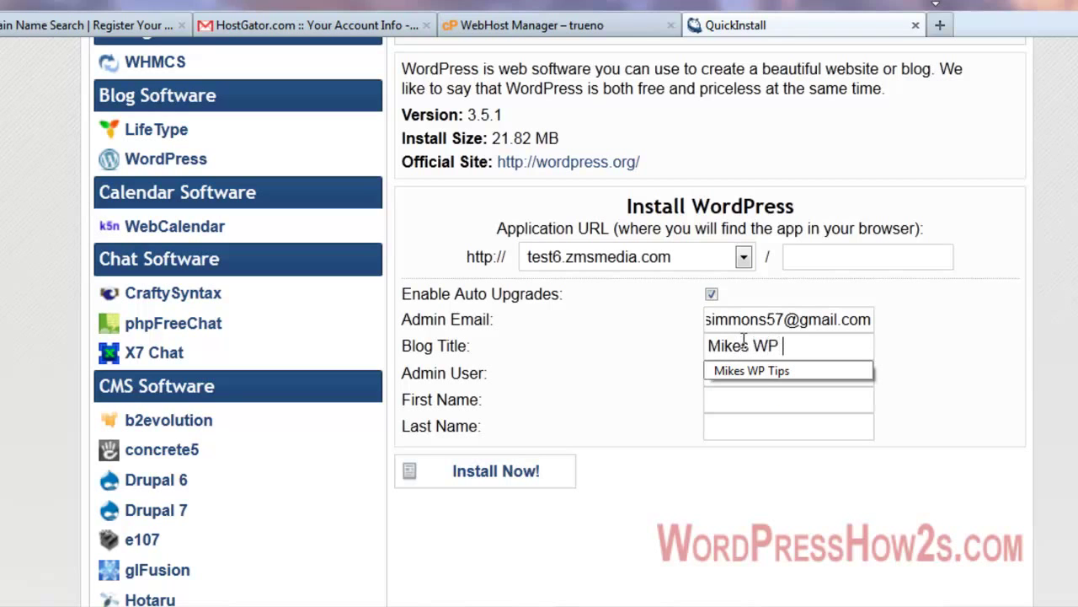
text(Tips)
key(Tab)
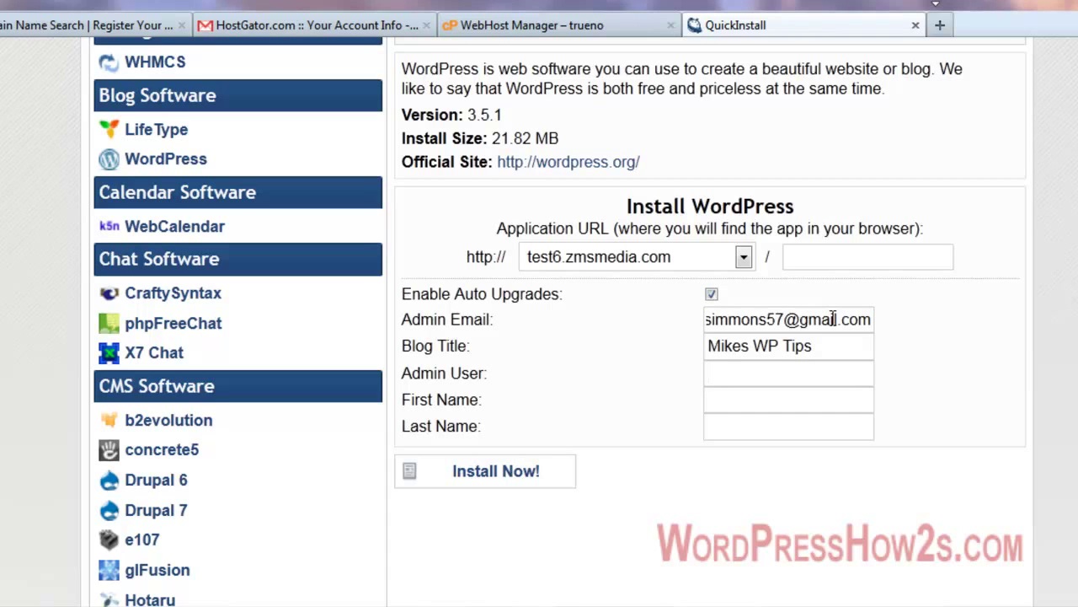
Set the admin user to "woohoo" and run the WordPress installation, leaving the first and last name blank
text(woohoo)
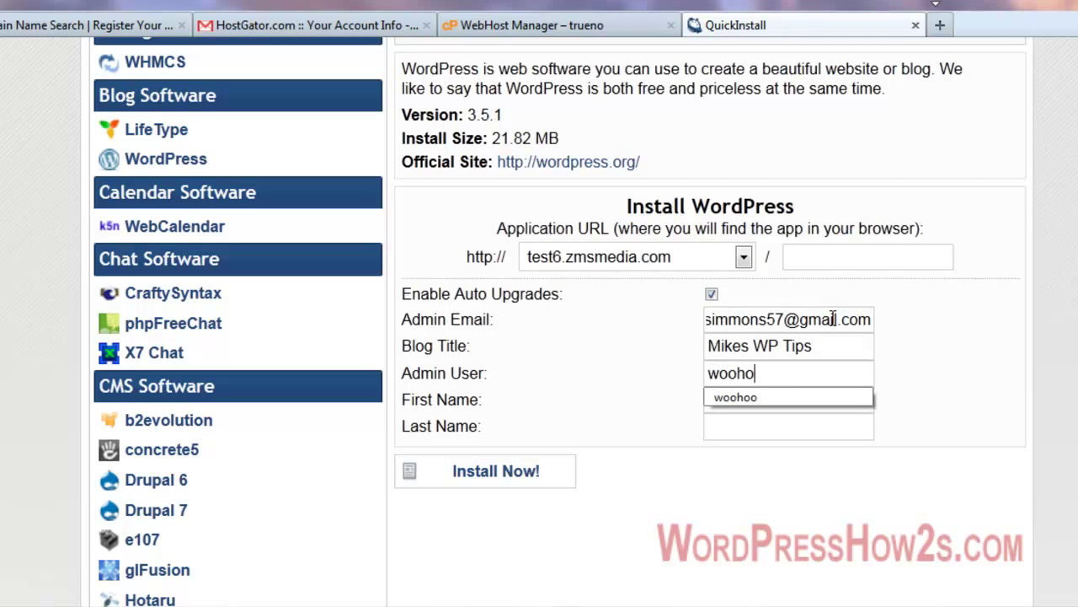
click(438, 406)
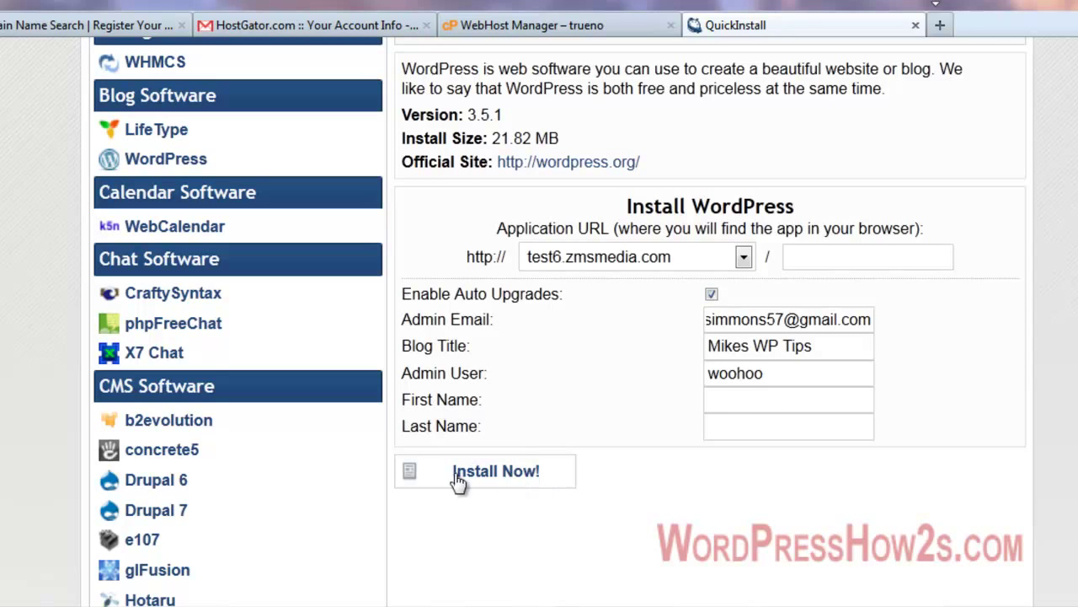
click(515, 477)
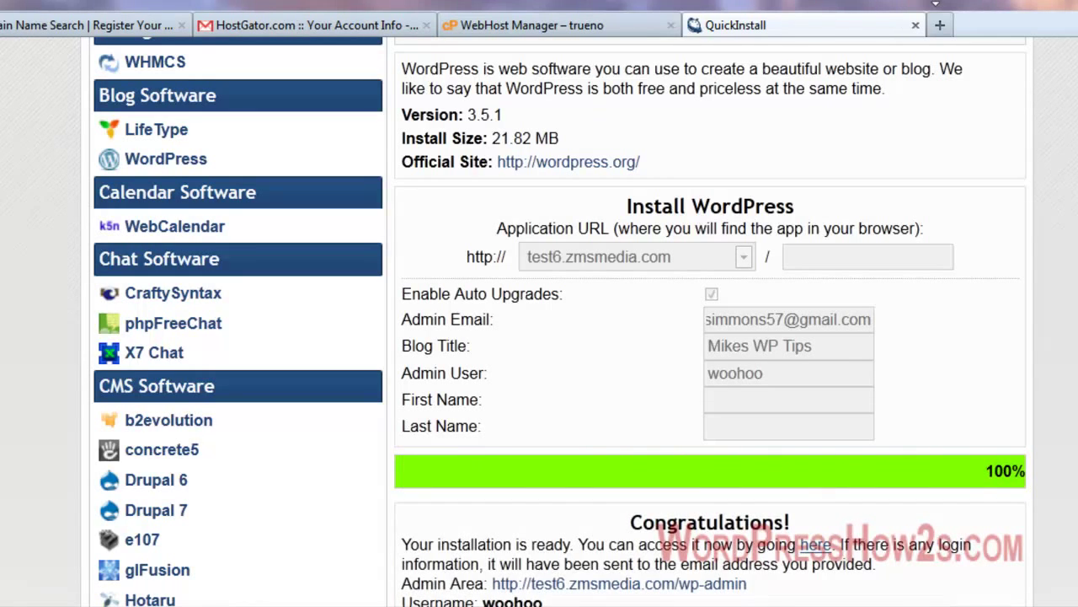
Select the generated admin password in the installation summary and open the new site's wp-admin login page
scroll(539, 337, down, 3)
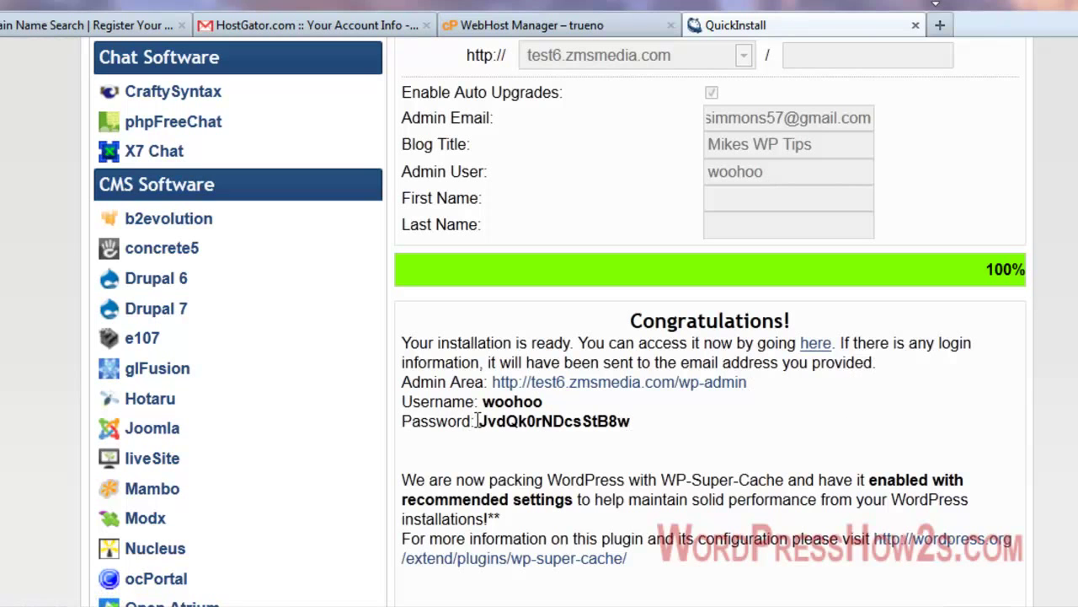
drag(479, 421, 636, 424)
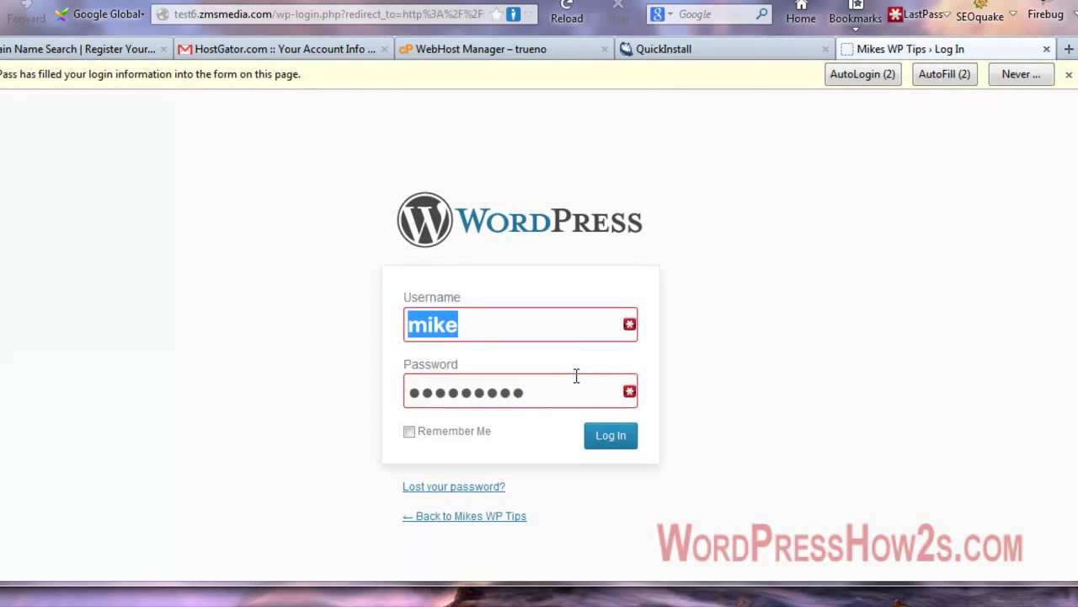
Copy the username "woohoo" from the QuickInstall summary into the WordPress login form, replacing the prefilled username
click(698, 51)
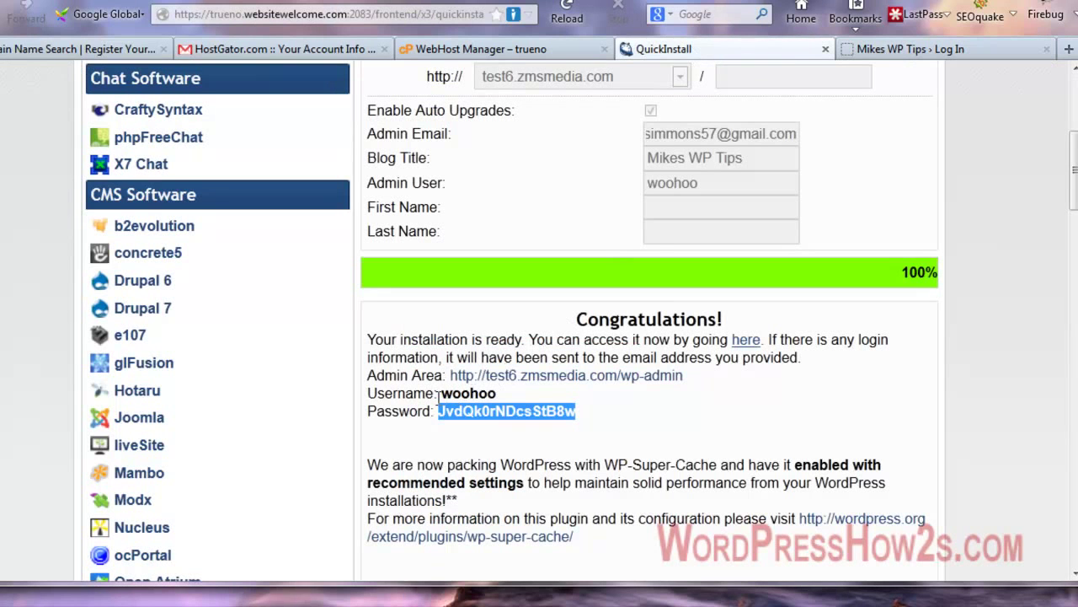
drag(441, 394, 497, 393)
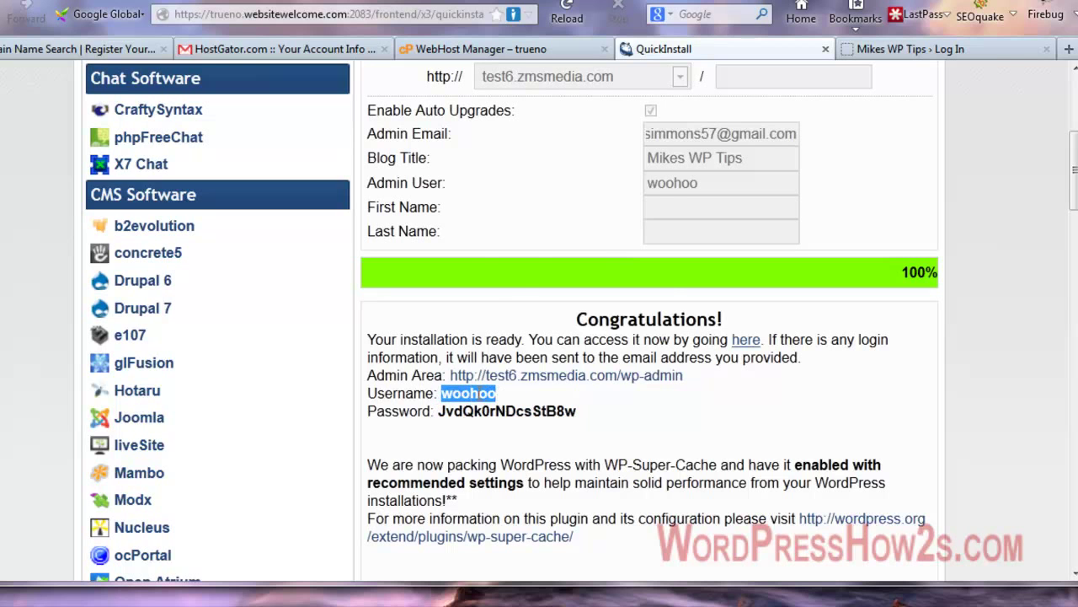
right_click(477, 393)
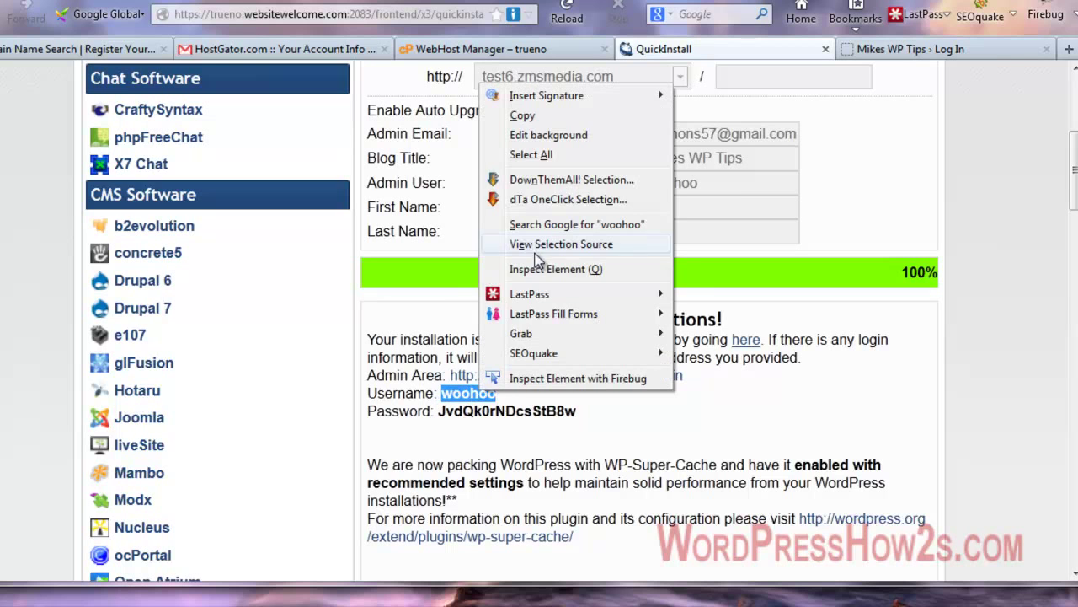
click(526, 112)
click(899, 52)
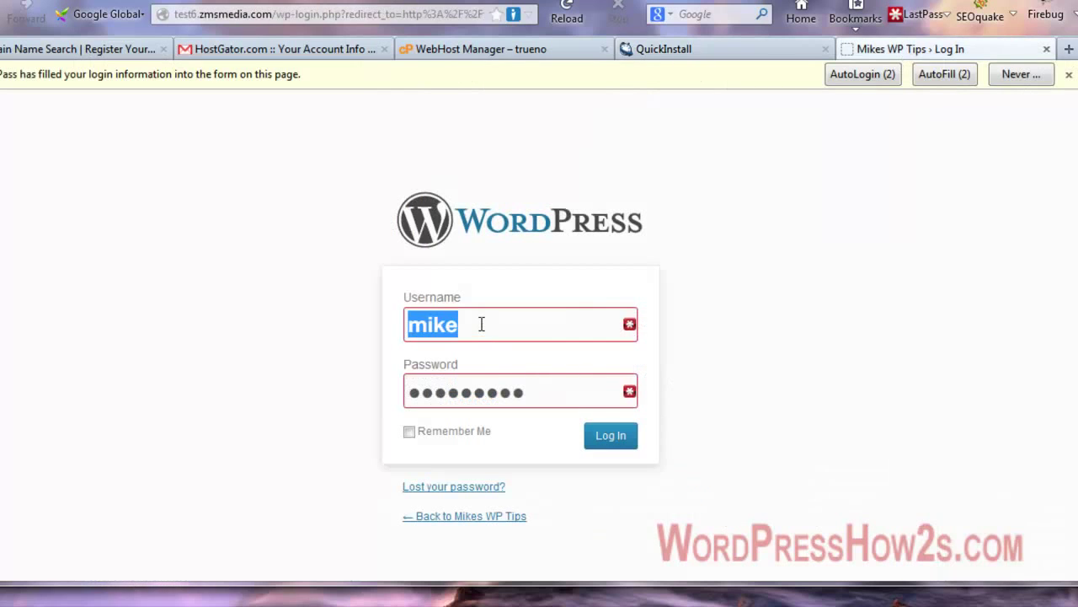
right_click(559, 337)
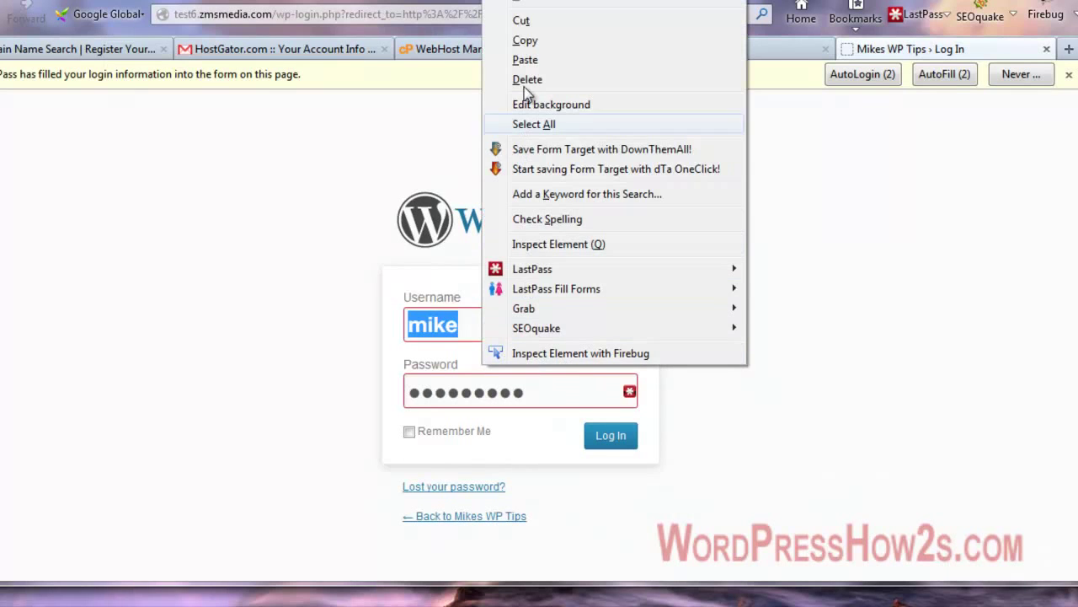
click(529, 59)
Copy the generated password from the QuickInstall summary into the WordPress login form's password field and log in
click(627, 49)
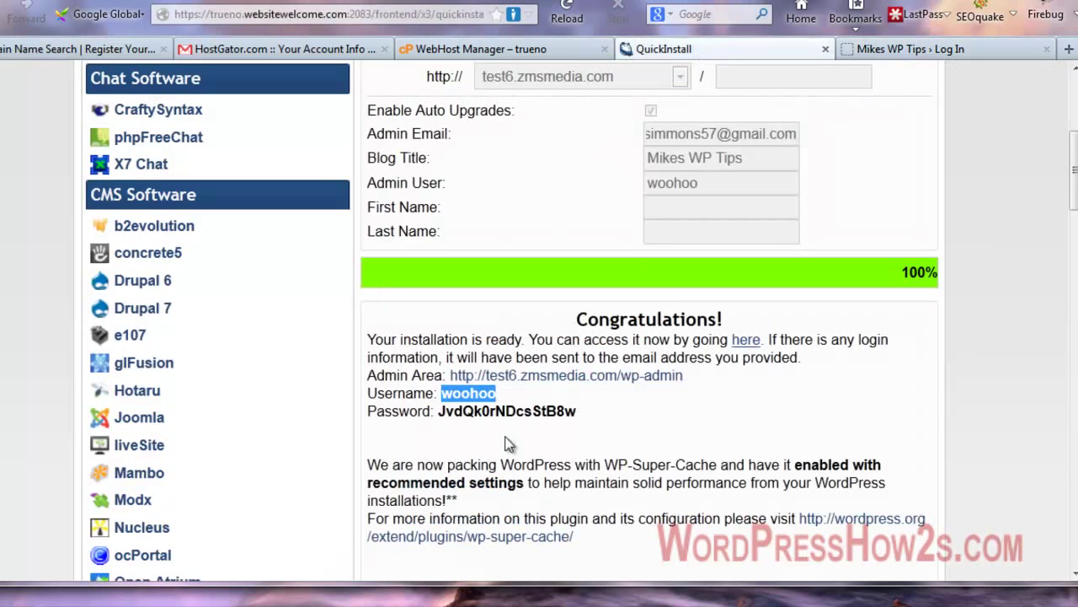
drag(441, 413, 581, 415)
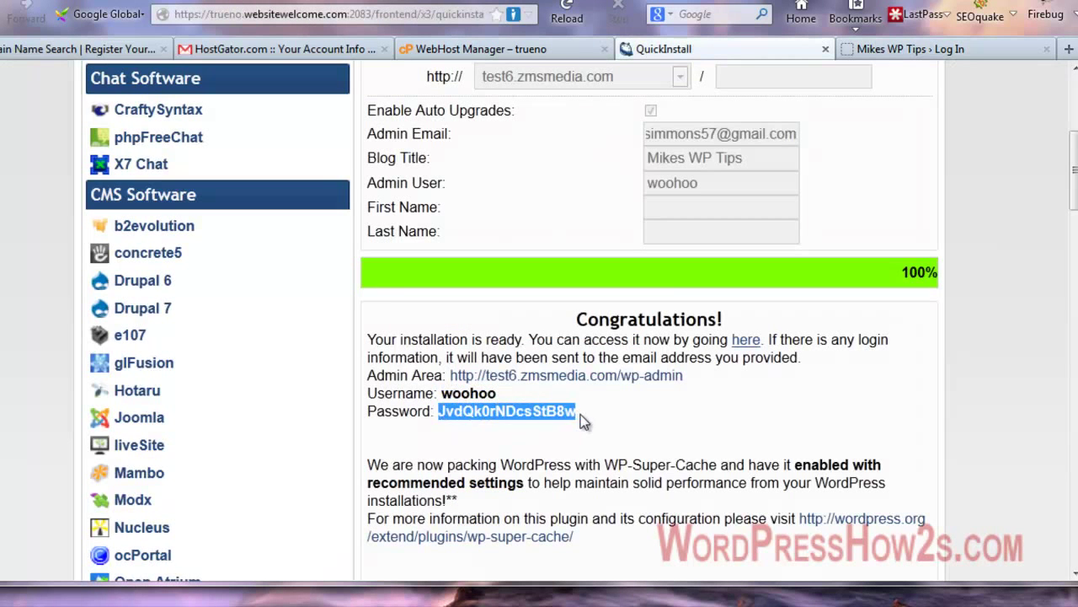
right_click(541, 407)
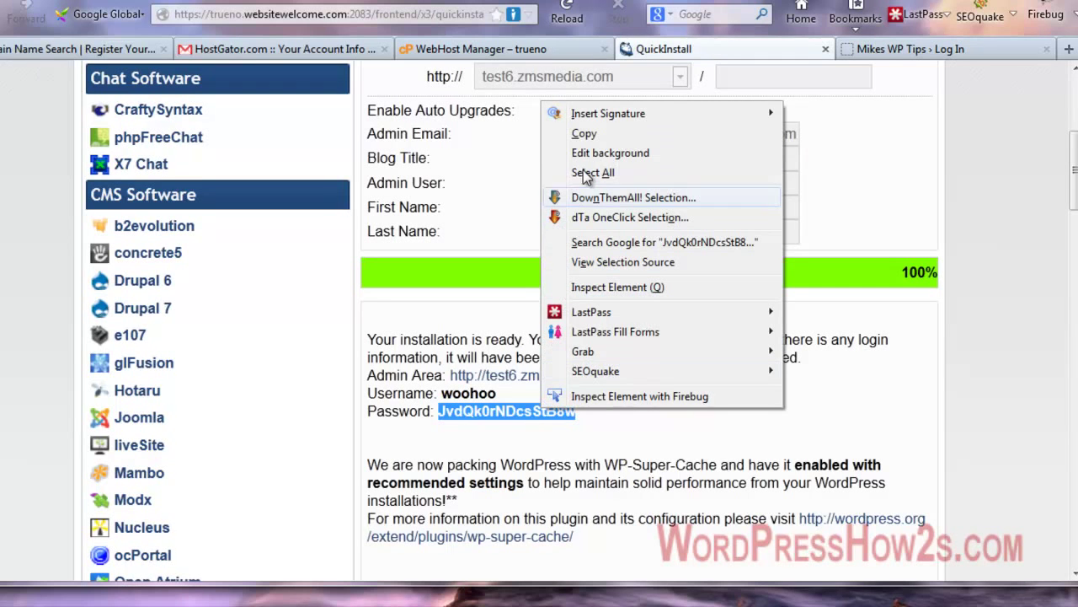
click(584, 134)
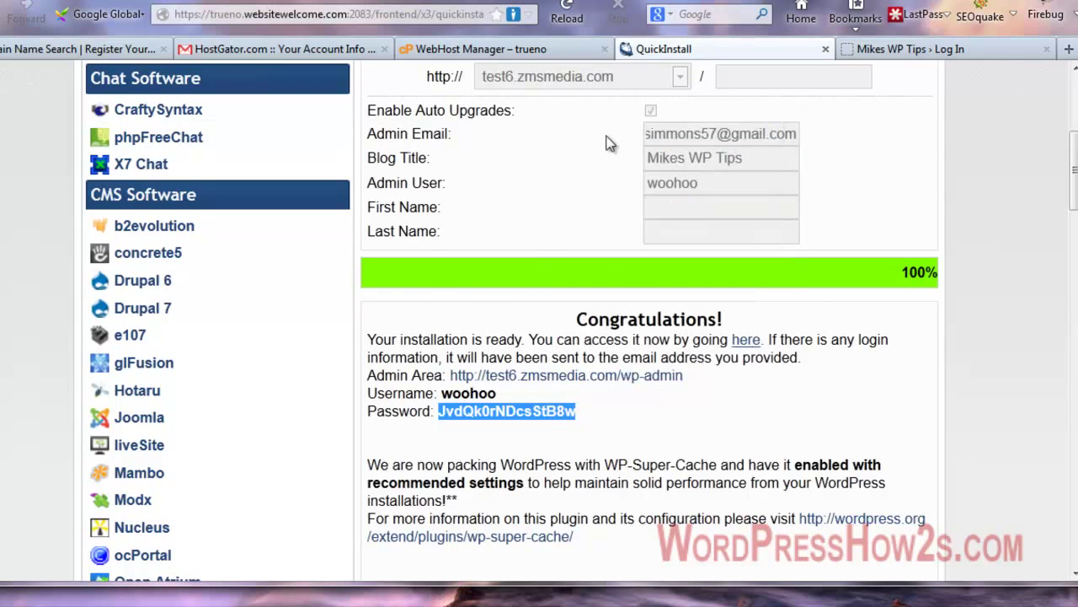
click(895, 51)
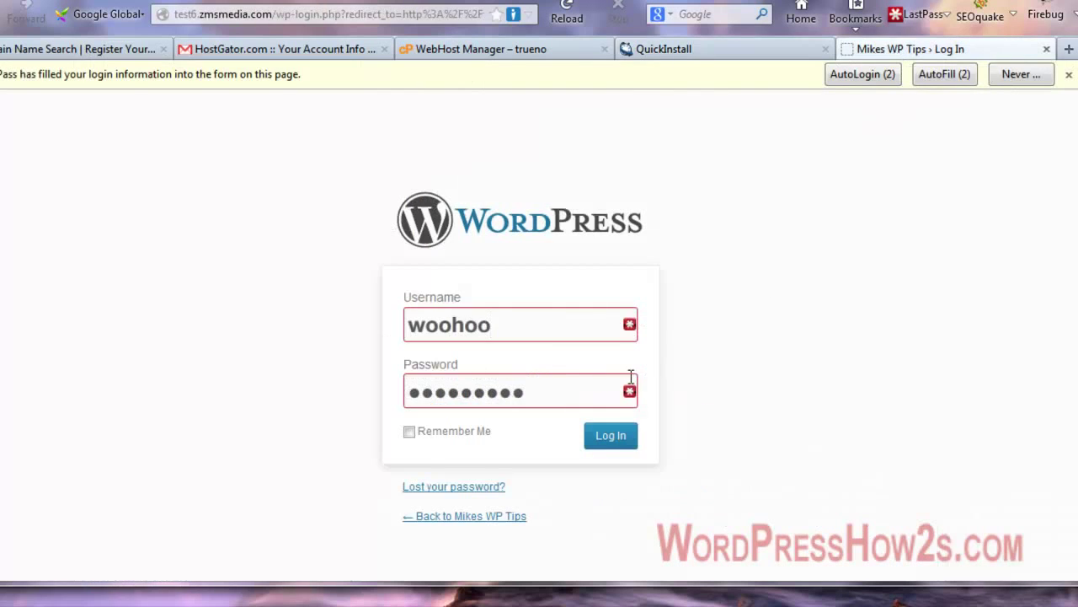
double_click(460, 399)
right_click(460, 399)
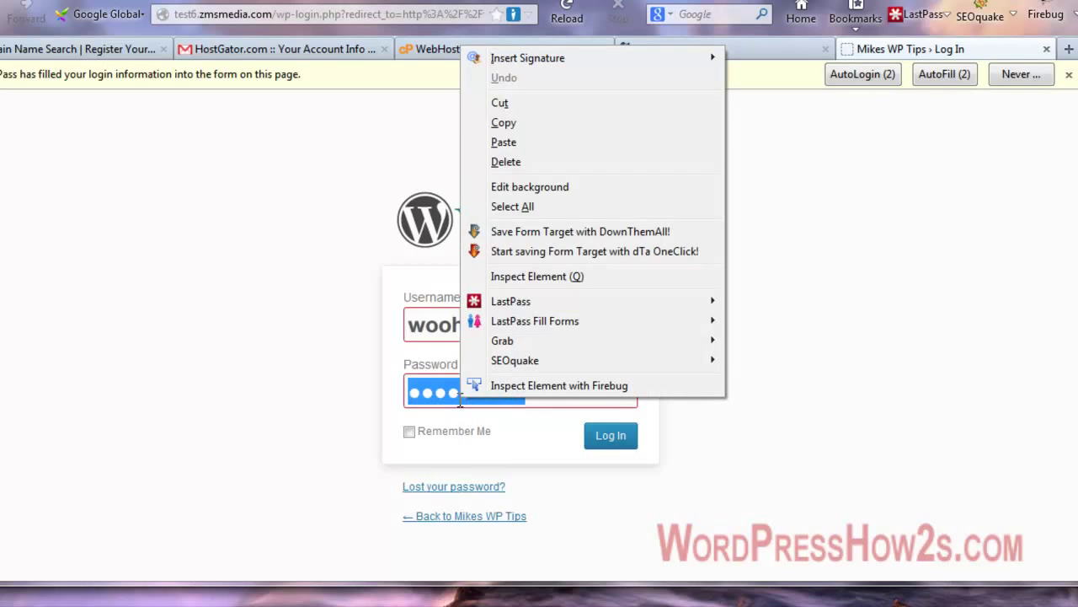
click(504, 143)
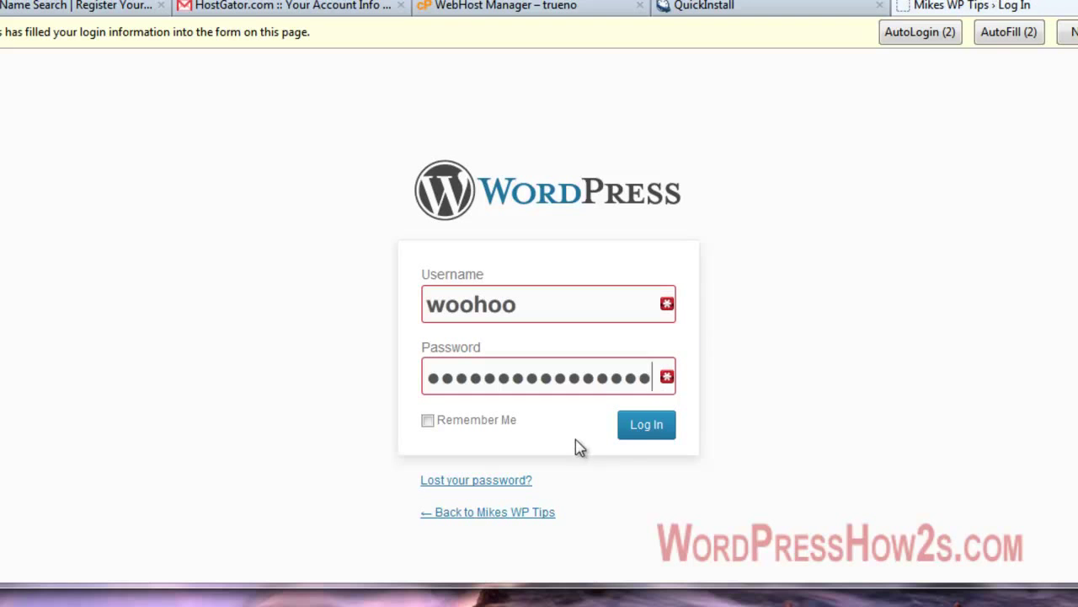
click(647, 433)
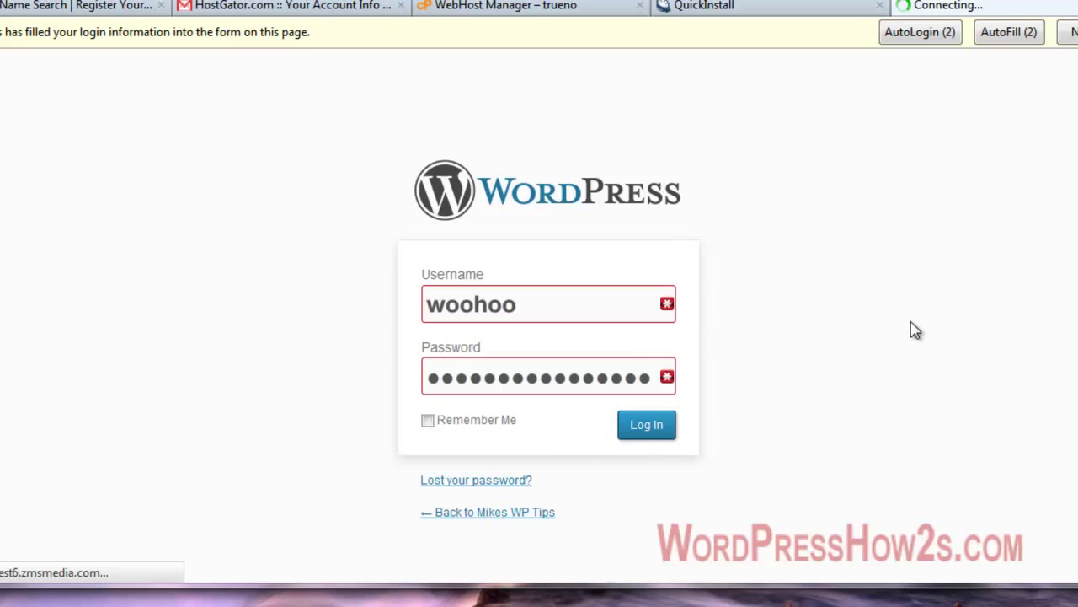